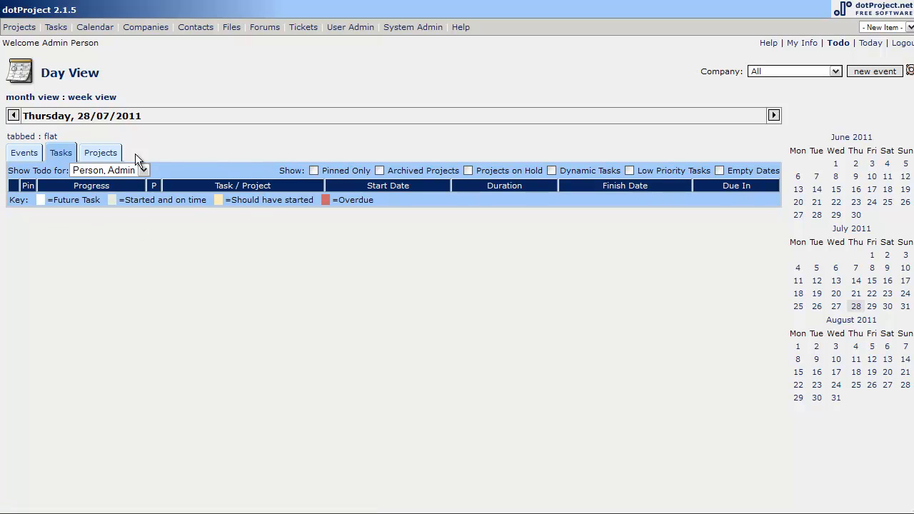
- Start a new project named "dotProject Tutorials" and assign it to the company Acme Widget
left_click(15, 32)
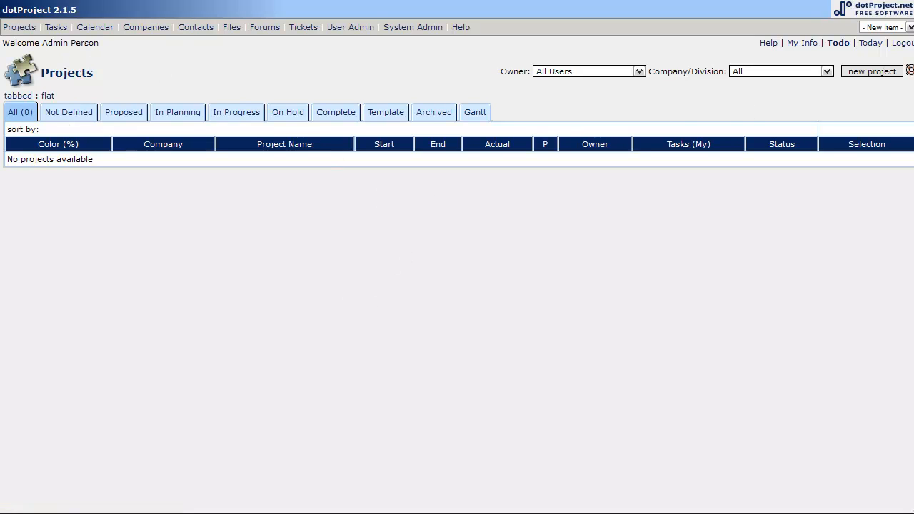
left_click(869, 71)
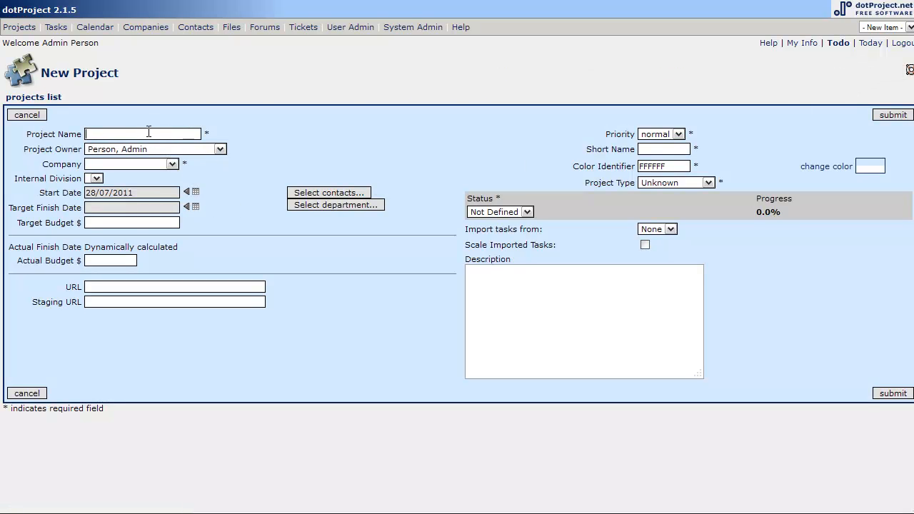
left_click(186, 133)
type("dotProject Tutorials")
left_click(154, 164)
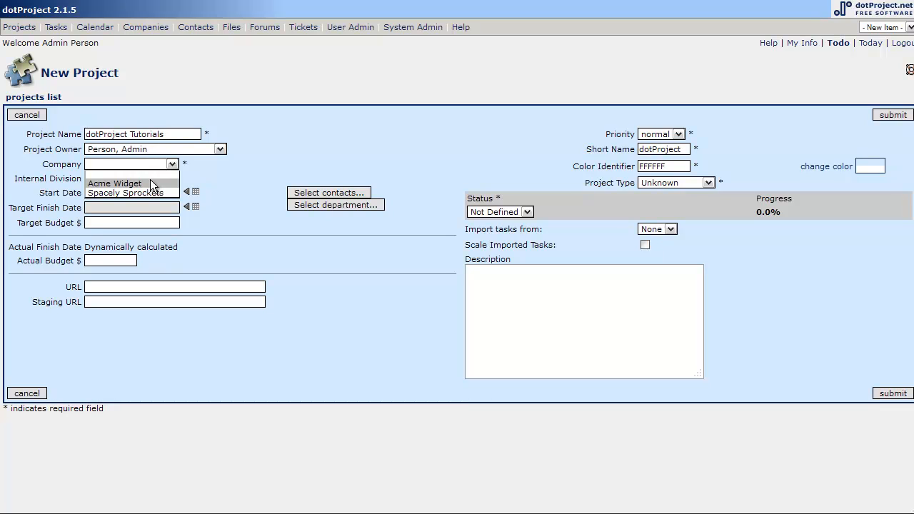
left_click(152, 185)
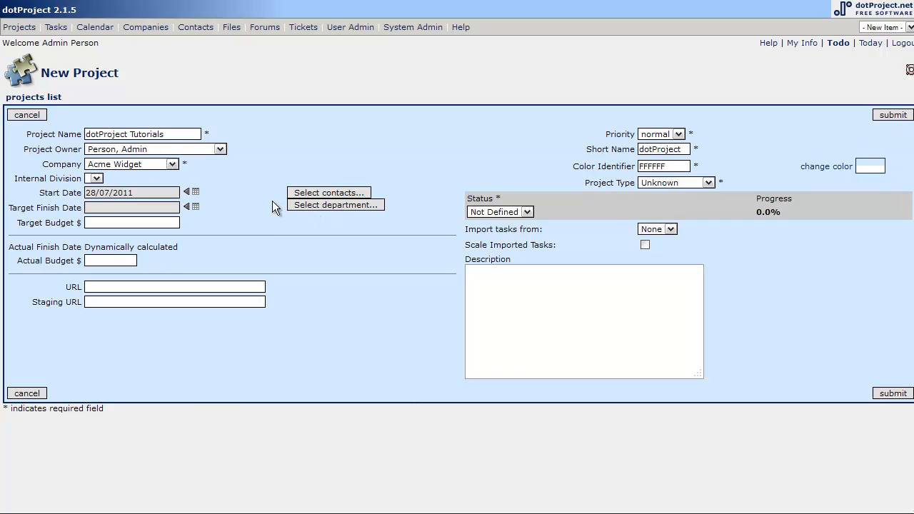
- Add the administrator's contact to the new project's contacts
left_click(315, 195)
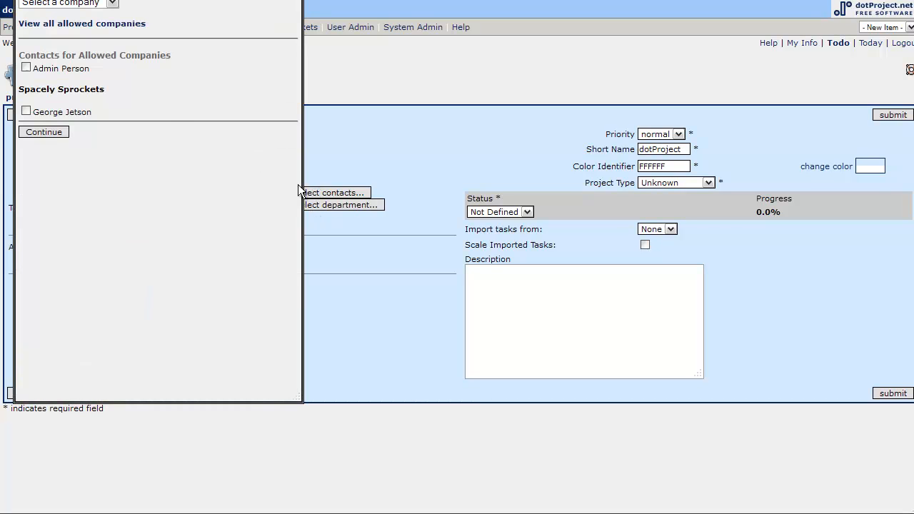
left_click(26, 68)
left_click(44, 133)
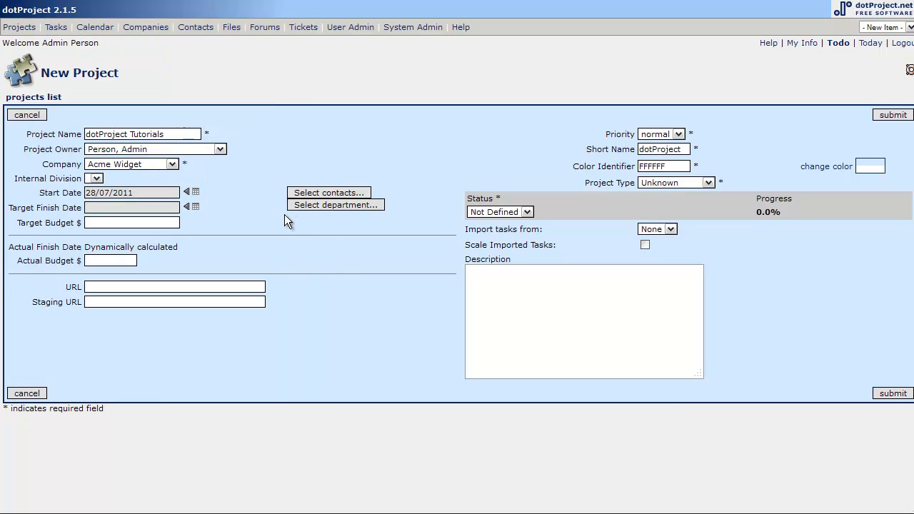
- Set the project's target finish date to 05/08/2011 and its target budget to 50
left_click(109, 223)
left_click(196, 208)
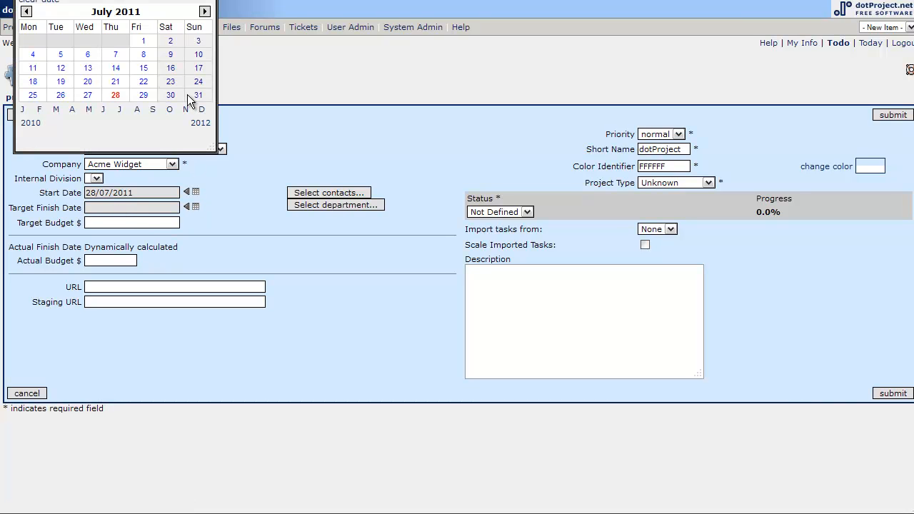
left_click(204, 13)
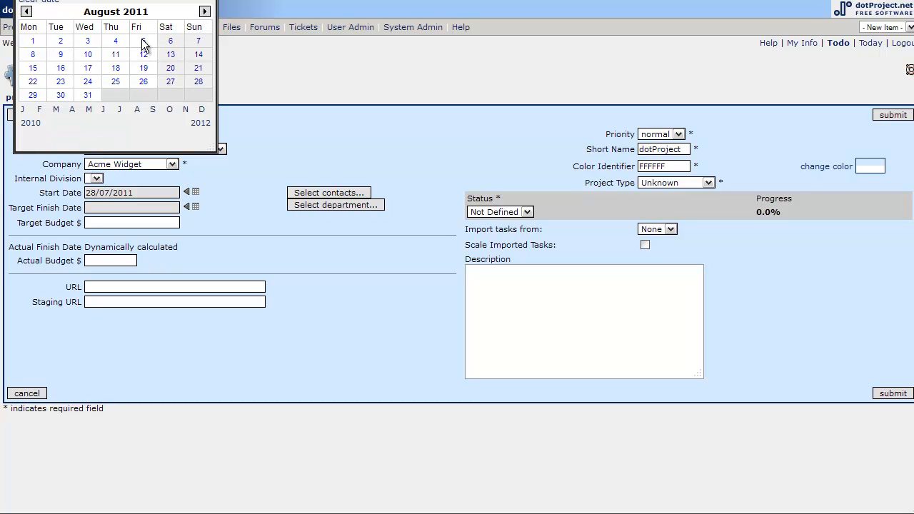
left_click(143, 45)
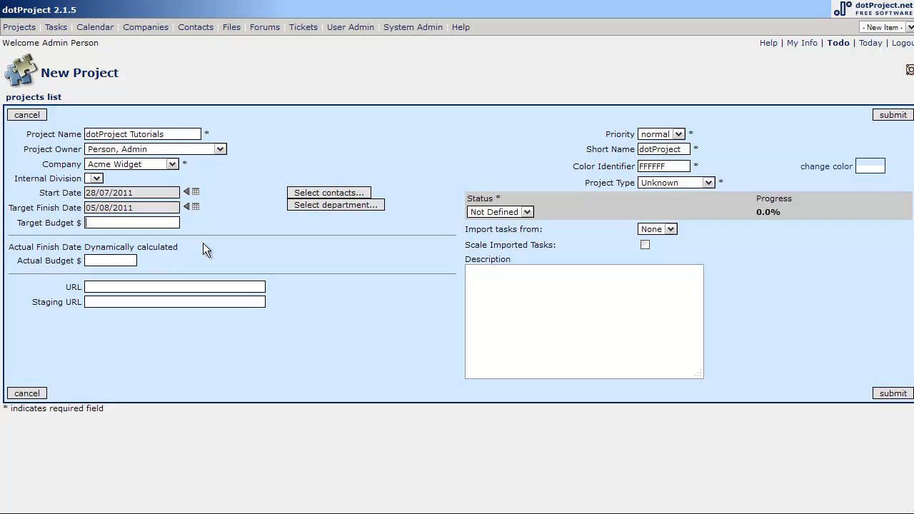
type("50")
- Examine the actual budget, staging URL, priority, color identifier and project type fields of the new project
left_click(110, 260)
left_click(123, 303)
left_click(679, 134)
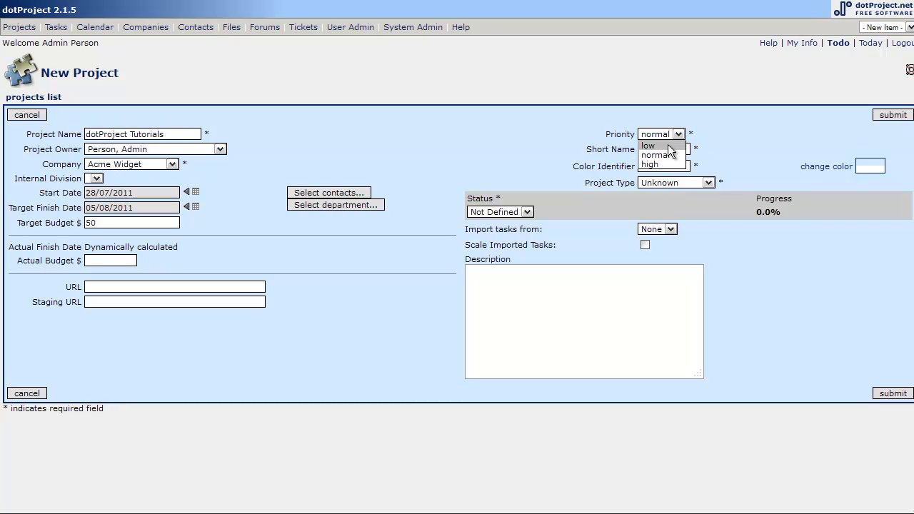
left_click(668, 153)
left_click_drag(674, 166, 614, 165)
left_click(665, 166)
left_click_drag(681, 167, 612, 163)
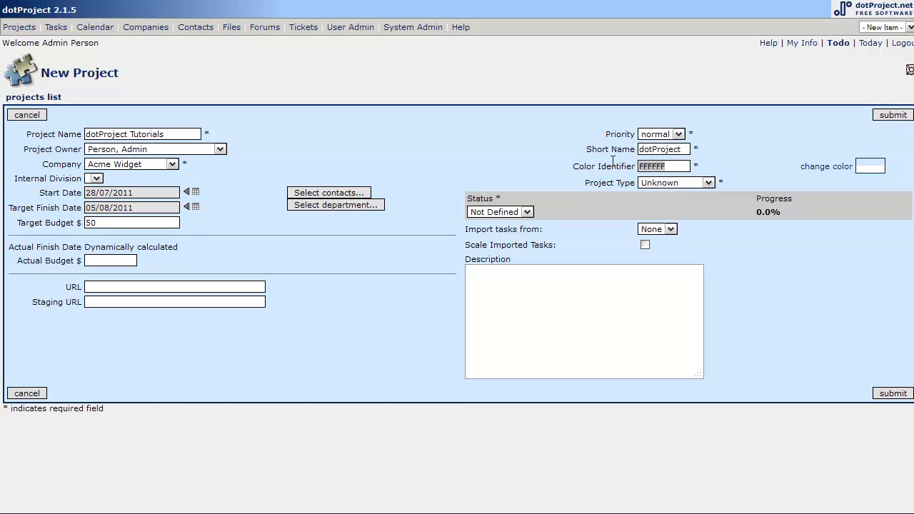
left_click(678, 166)
double_click(679, 166)
left_click(675, 166)
left_click_drag(635, 167, 622, 167)
left_click(667, 166)
left_click(708, 183)
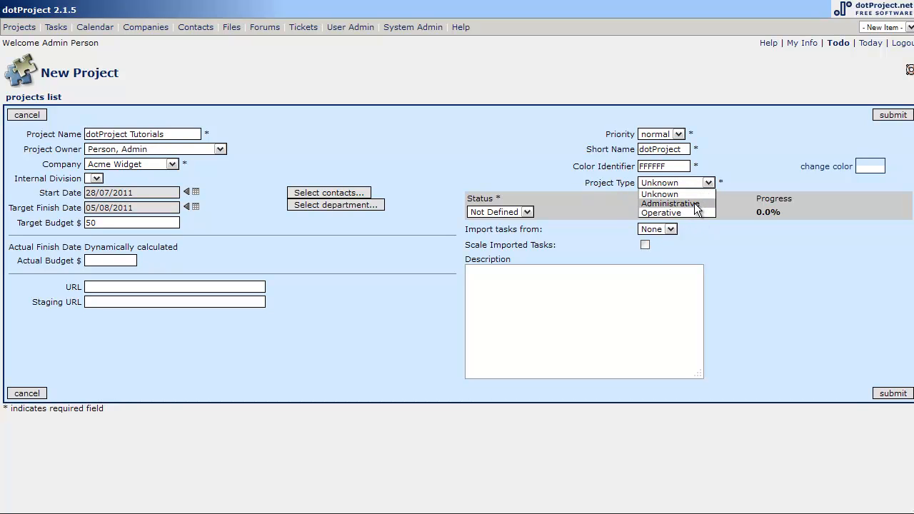
left_click(727, 228)
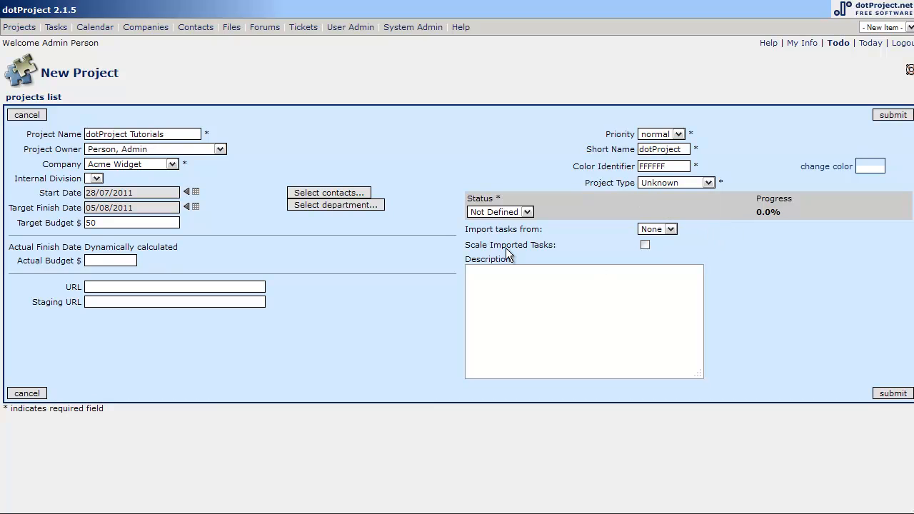
- Set the new project's status to In Planning
left_click(527, 213)
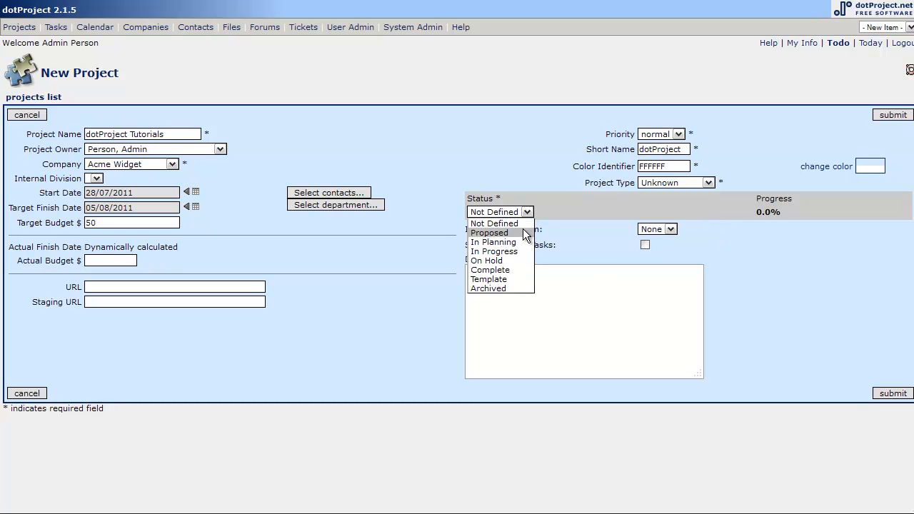
left_click(500, 242)
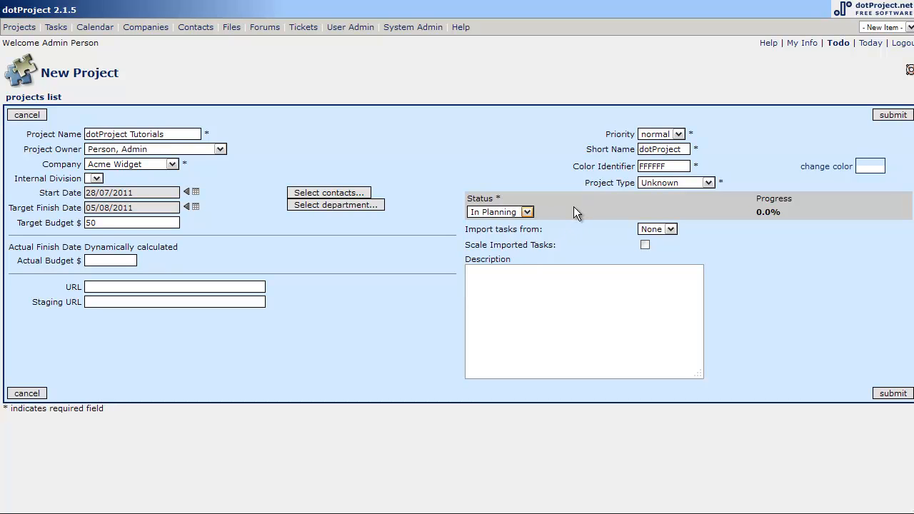
left_click(527, 212)
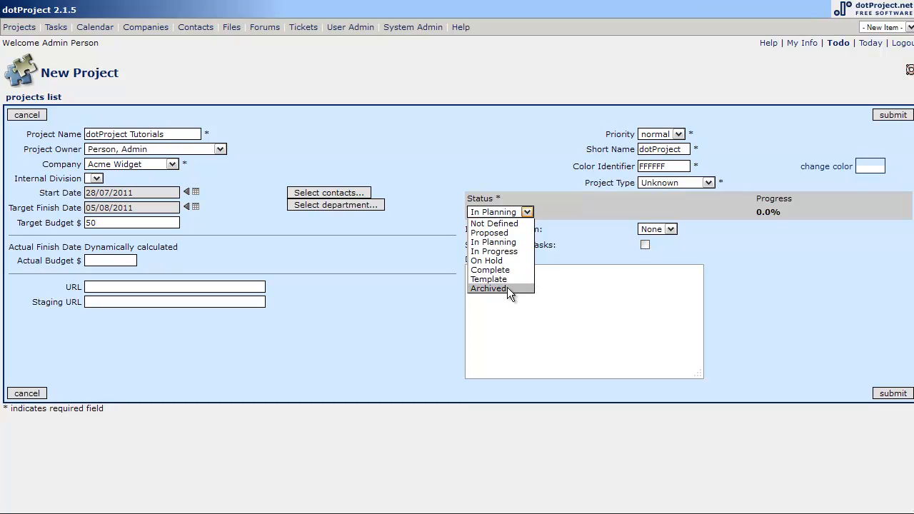
left_click(578, 254)
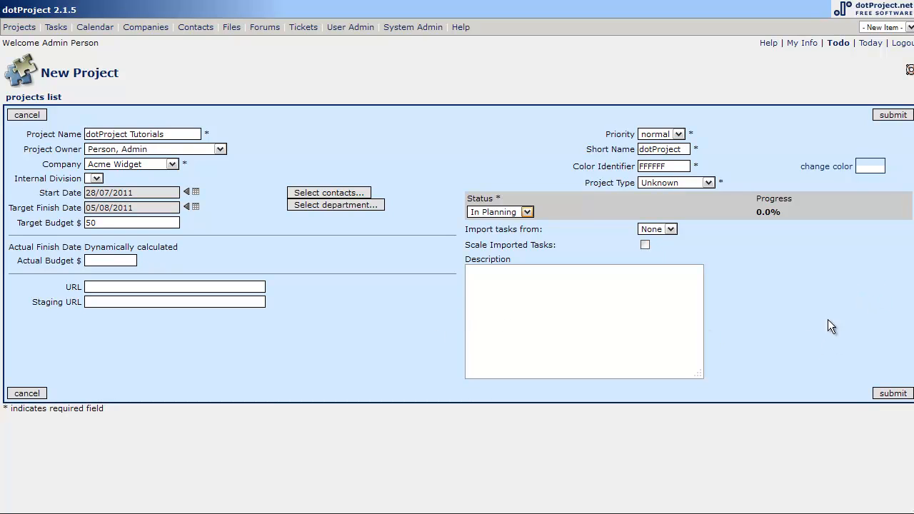
left_click(592, 295)
left_click_drag(481, 290, 539, 321)
left_click(779, 309)
double_click(514, 295)
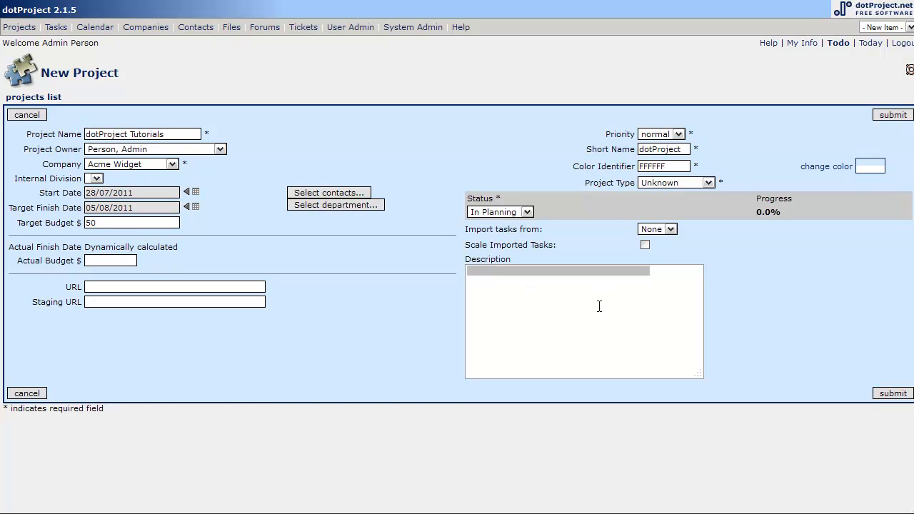
left_click(790, 325)
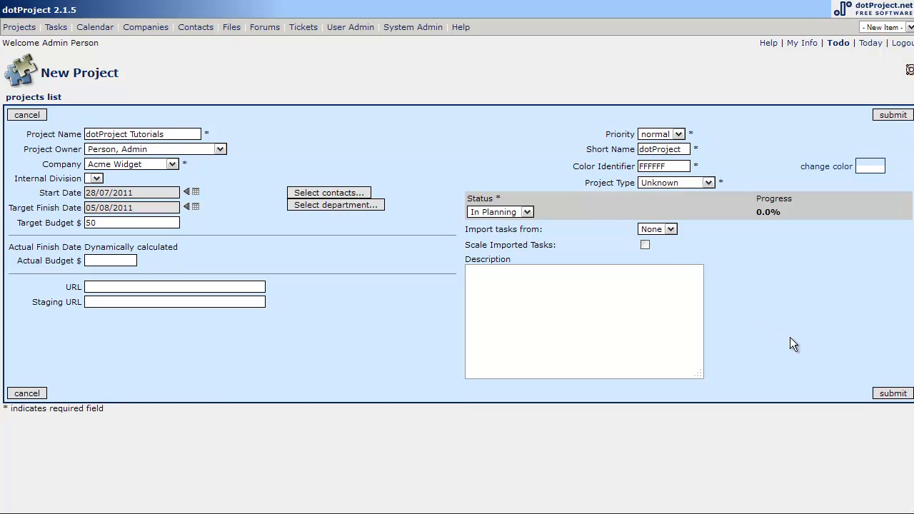
- Describe the project as "Create as series of tutorials explaining the setup and use of dotproject." and submit it
left_click(573, 299)
type("Create as series of tutori")
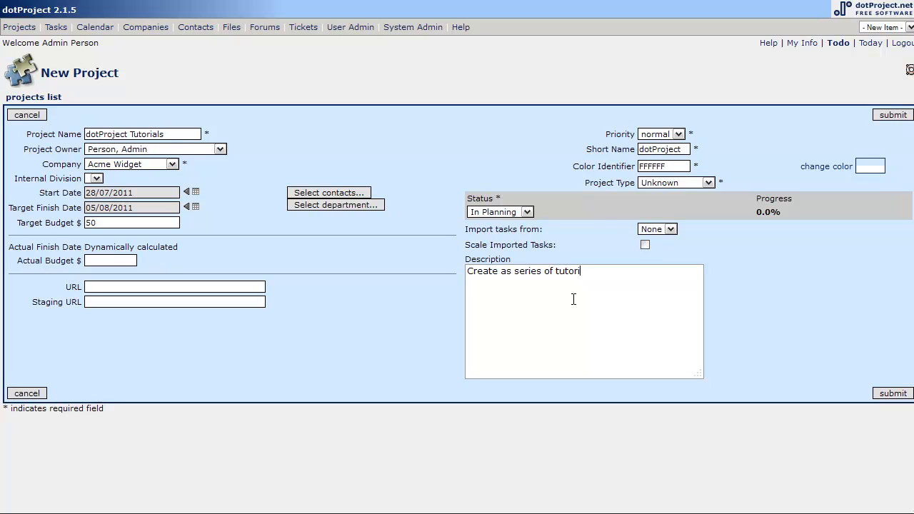
type("als explaining the setup")
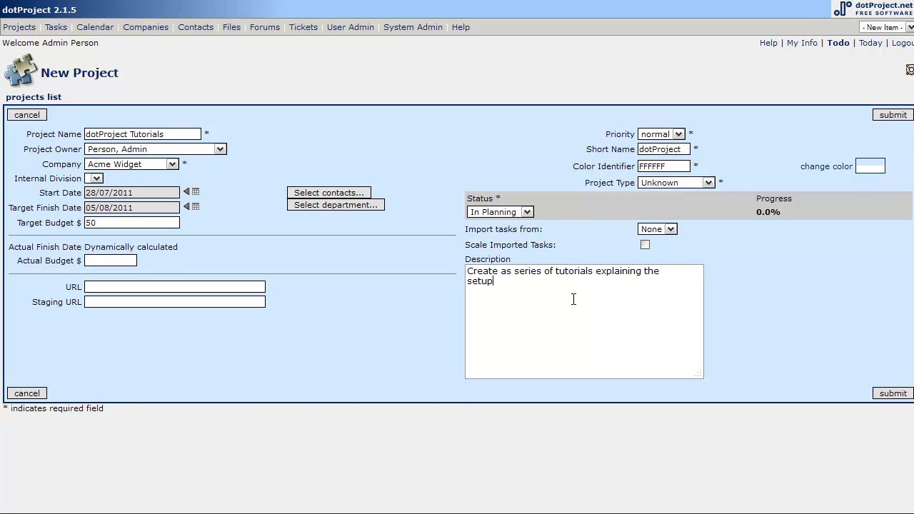
type(" and use of dotproje")
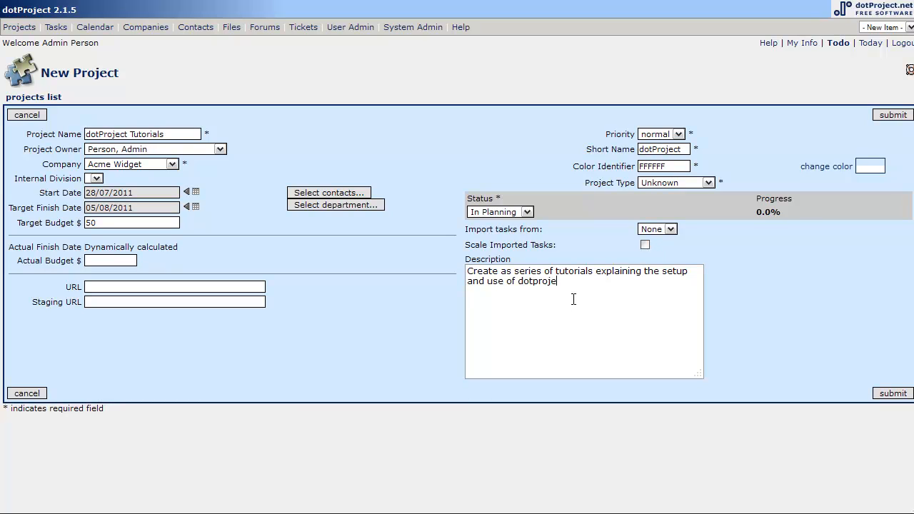
key("BackSpace")
key("BackSpace")
key("BackSpace")
type("oject.")
left_click(894, 394)
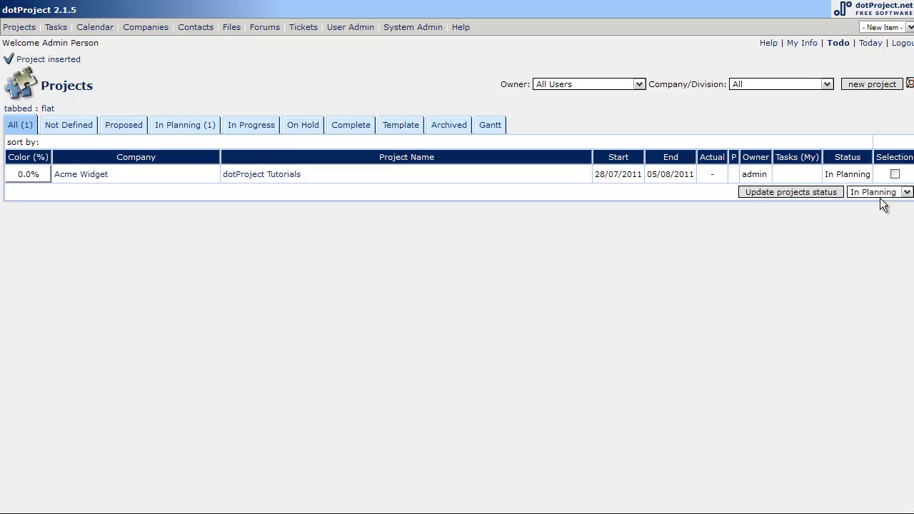
left_click(894, 175)
left_click(897, 194)
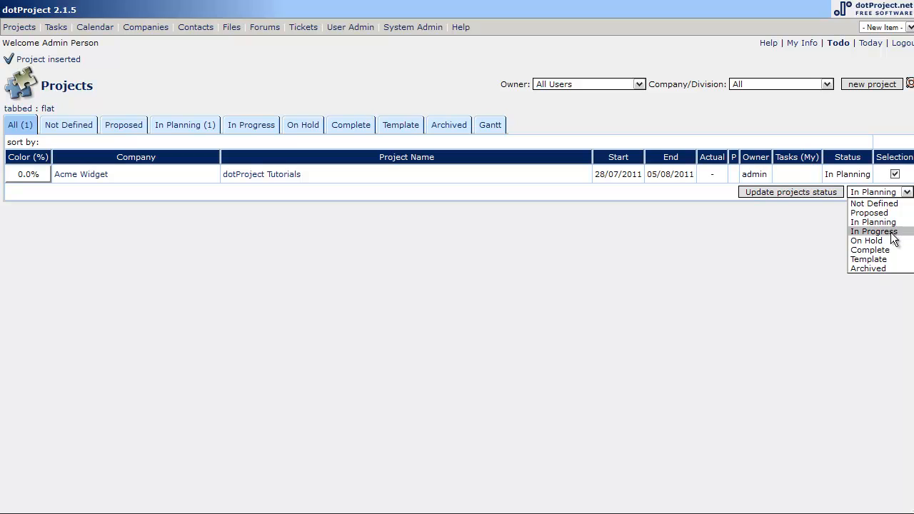
left_click(890, 197)
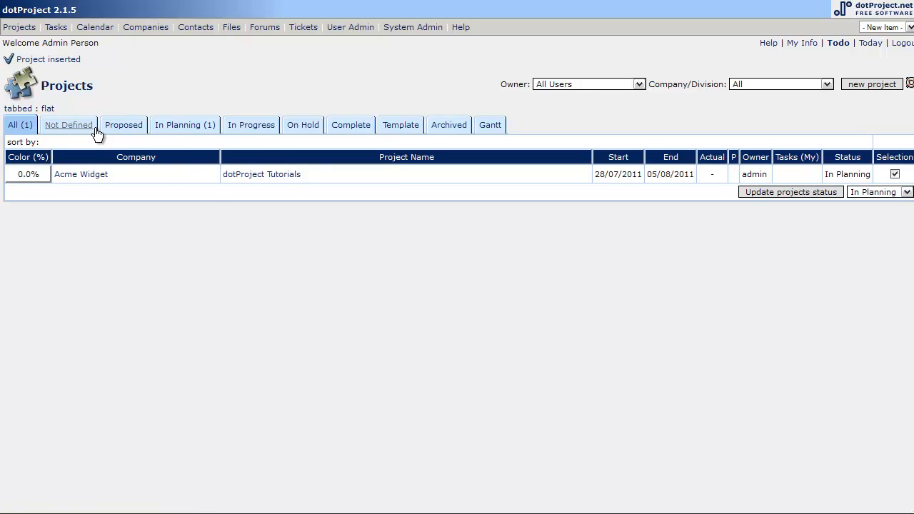
- Open the details of the dotProject Tutorials project from the list of In Planning projects
left_click(184, 128)
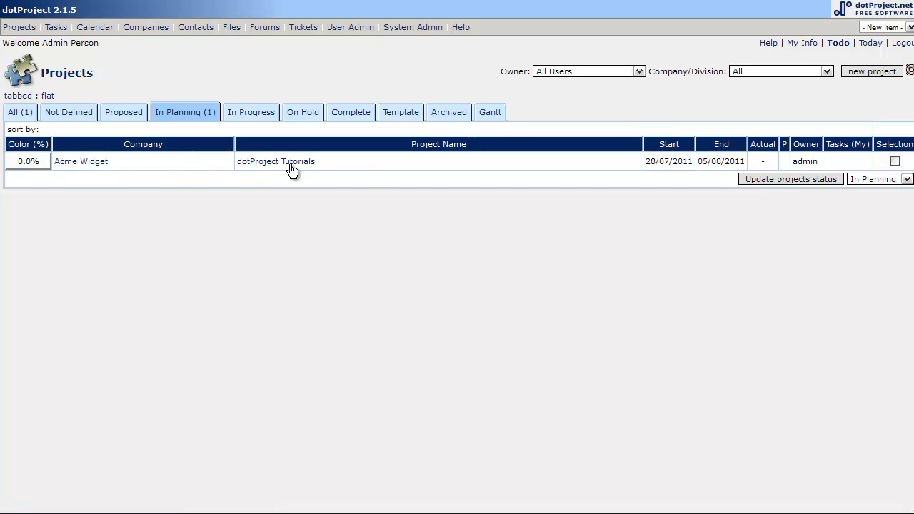
mouse_move(286, 164)
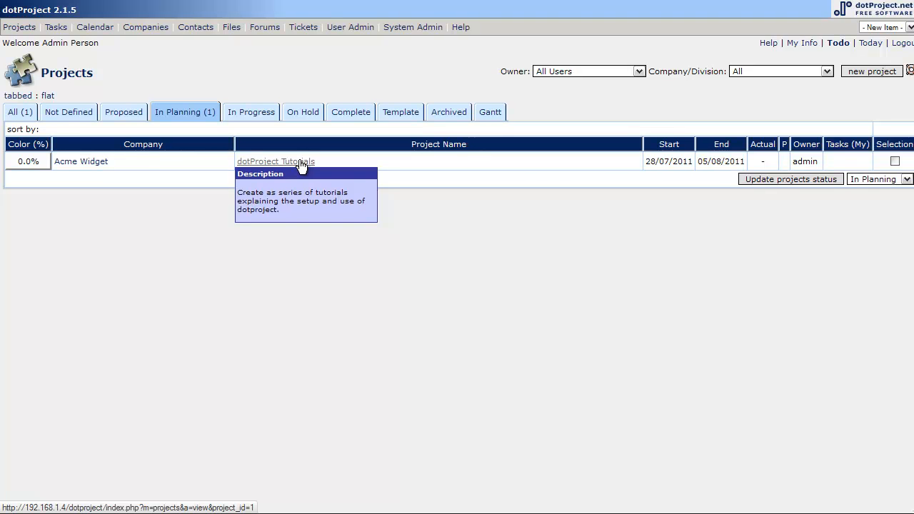
left_click(301, 163)
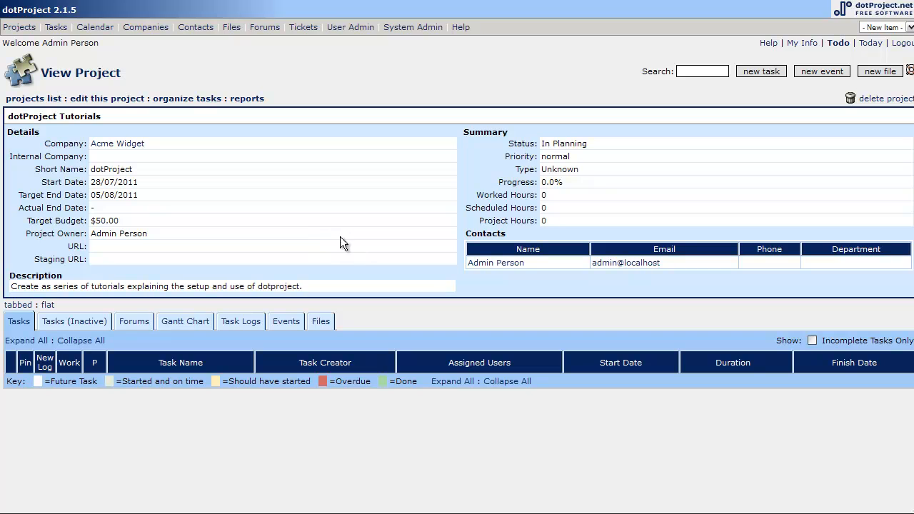